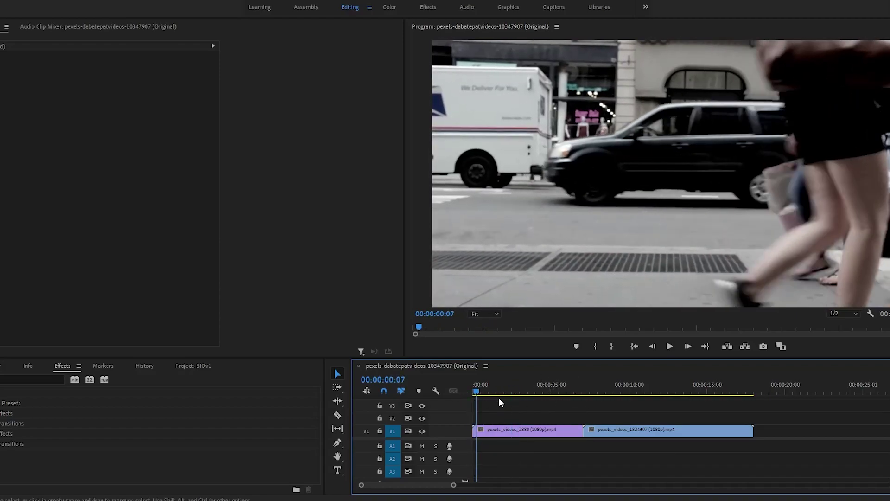
Move the playhead to about 00:00:05:19, where the walker in red trousers enters the frame.
{"action": "left_click_drag", "start_coordinate": [476, 392], "coordinate": [559, 392]}
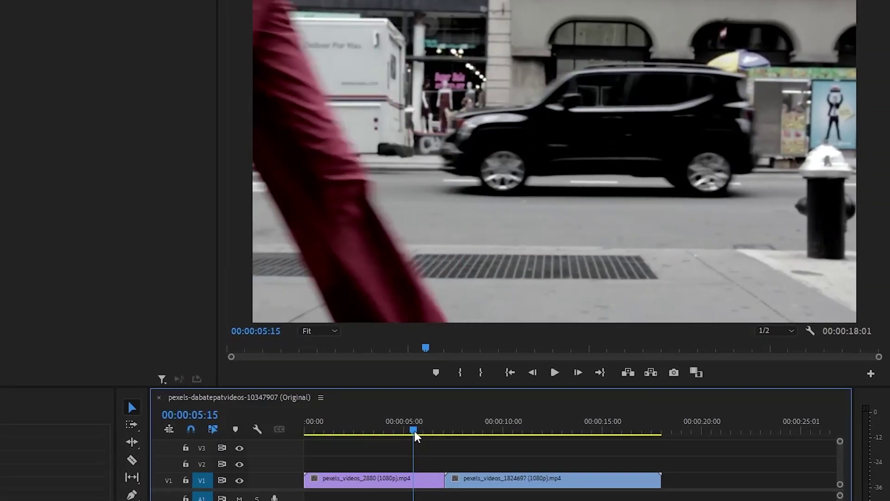
{"action": "left_click_drag", "start_coordinate": [497, 408], "coordinate": [501, 408]}
{"action": "left_click_drag", "start_coordinate": [418, 432], "coordinate": [414, 430]}
{"action": "key", "text": "space"}
{"action": "key", "text": "space"}
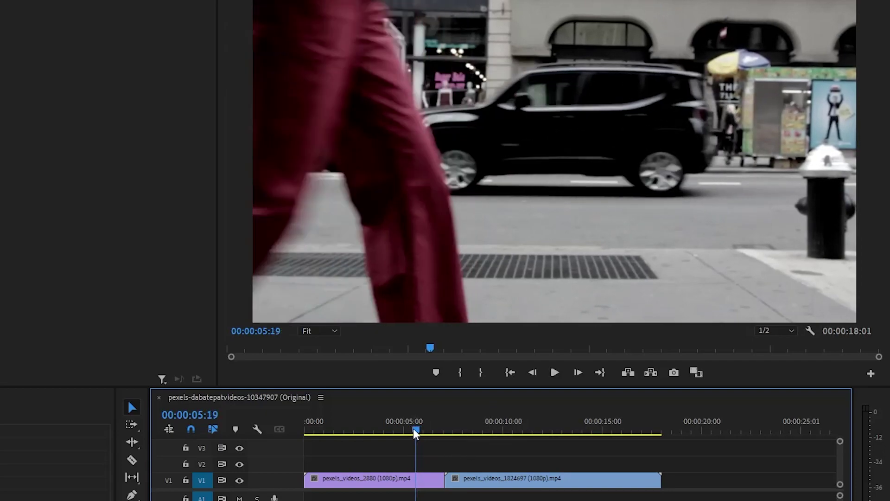
Step through the frames around 00:00:05:19 to examine when background first appears behind the walker's legs.
{"action": "key", "text": "Right"}
{"action": "key", "text": "Left"}
{"action": "key", "text": "Right"}
{"action": "key", "text": "Right"}
{"action": "key", "text": "Right"}
{"action": "key", "text": "Left"}
{"action": "key", "text": "Left"}
{"action": "key", "text": "Left"}
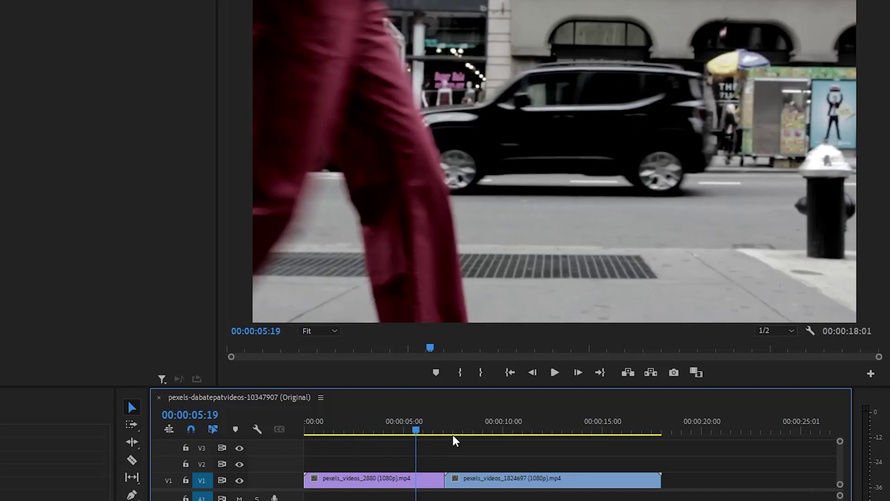
{"action": "key", "text": "shift+Left"}
{"action": "key", "text": "shift+Right"}
{"action": "key", "text": "Right"}
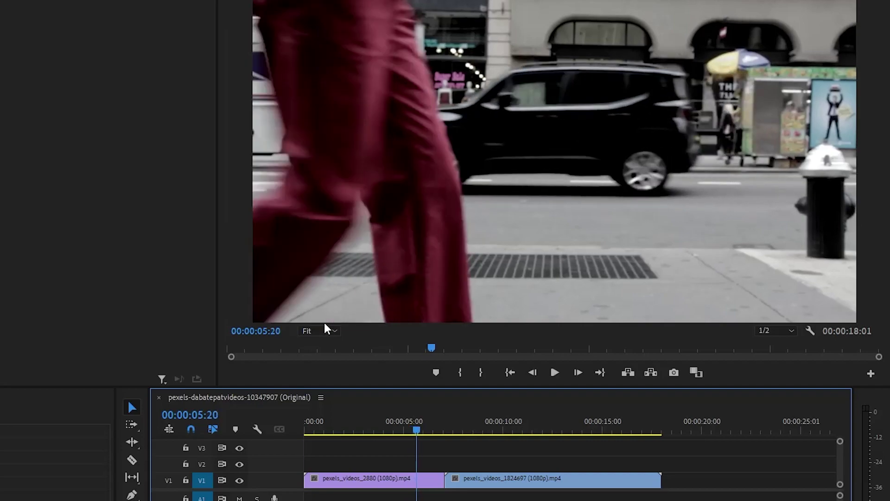
Set the program preview zoom to 25% and go back to frame 00:00:05:19.
{"action": "left_click", "coordinate": [324, 325]}
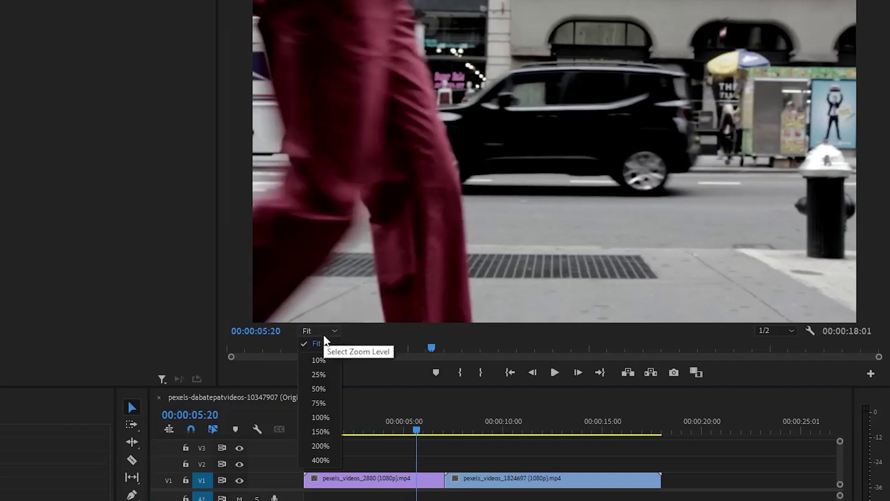
{"action": "left_click", "coordinate": [319, 376]}
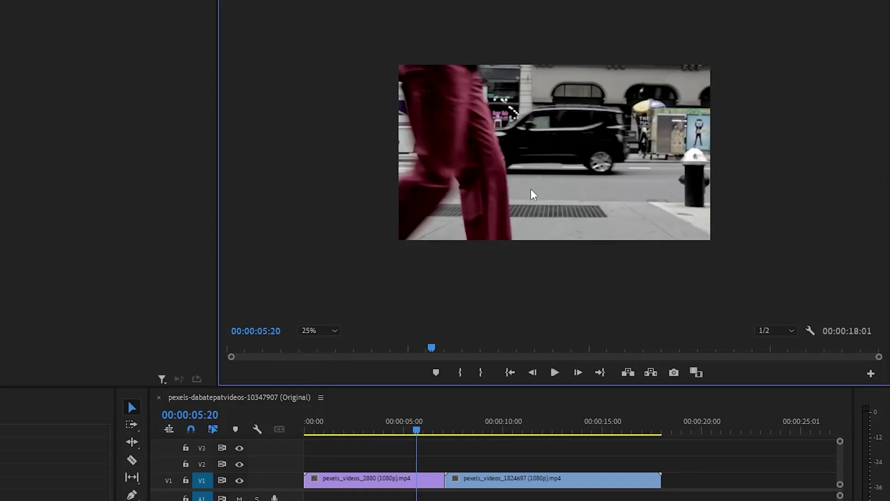
{"action": "key", "text": "Left"}
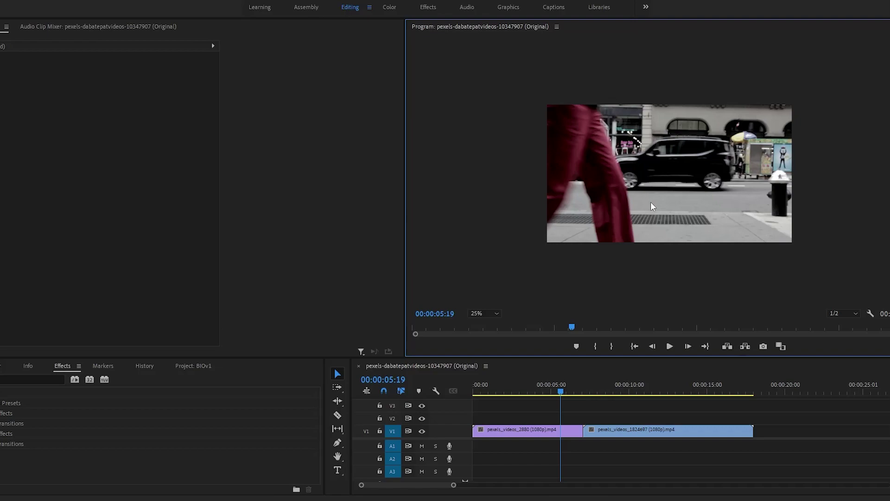
Draw a closed four-point opacity mask on the pexels_videos_2880 clip with the Pen tool, just outside the picture's left edge.
{"action": "left_click", "coordinate": [577, 409]}
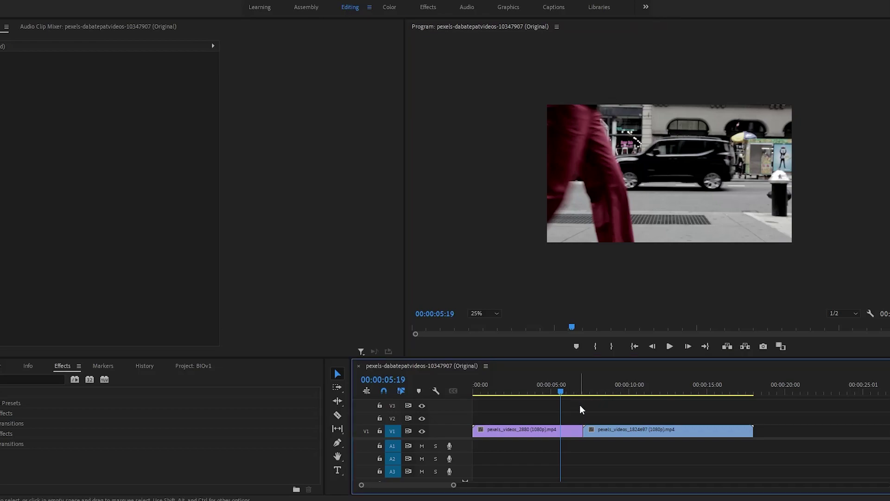
{"action": "left_click", "coordinate": [570, 431]}
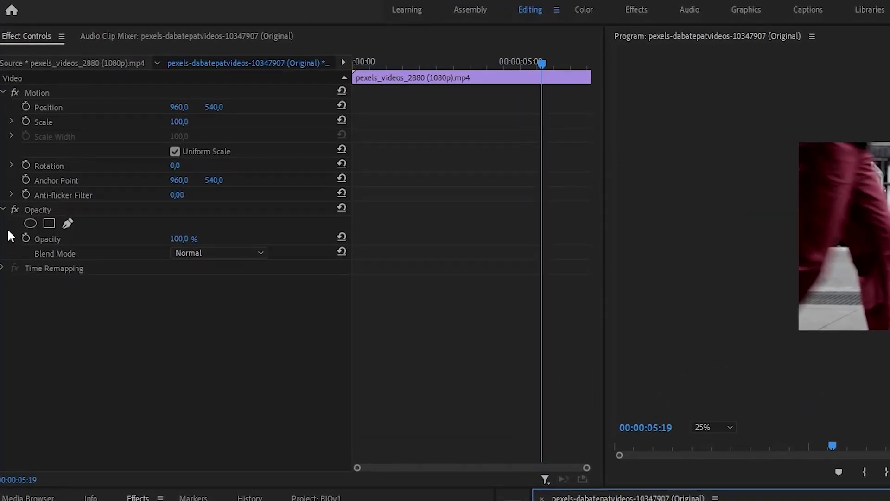
{"action": "left_click", "coordinate": [68, 227]}
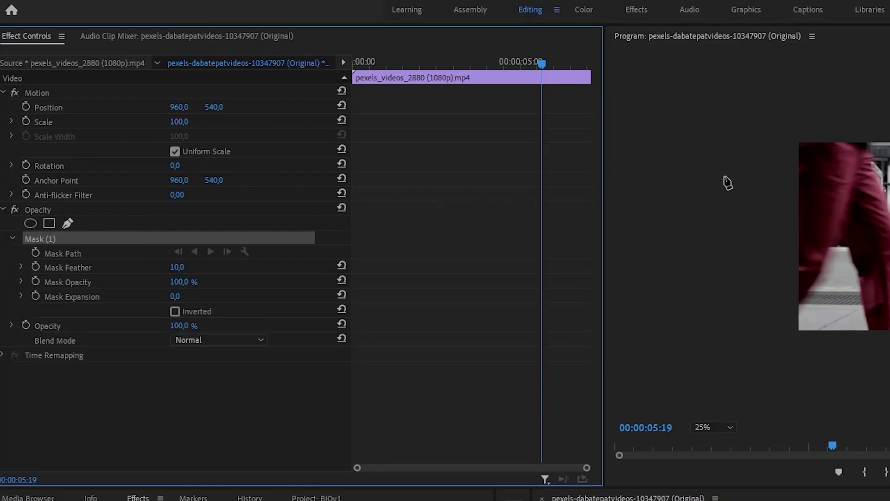
{"action": "left_click", "coordinate": [760, 136]}
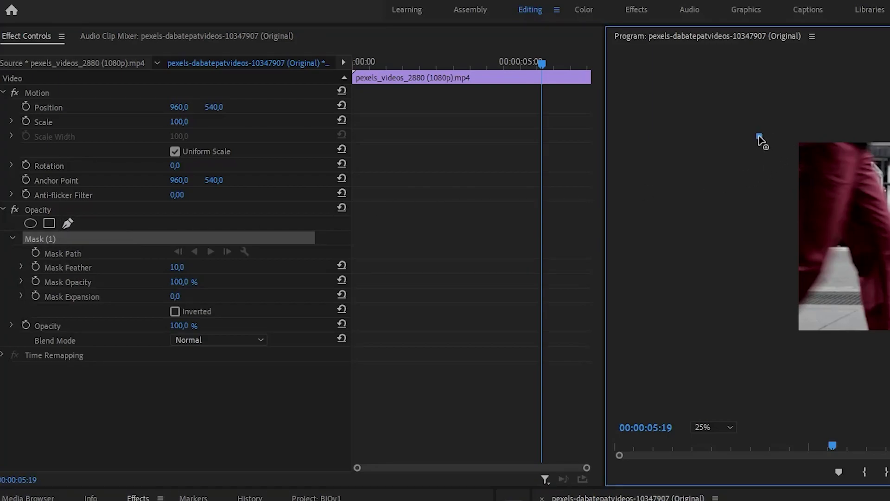
{"action": "left_click", "coordinate": [747, 341]}
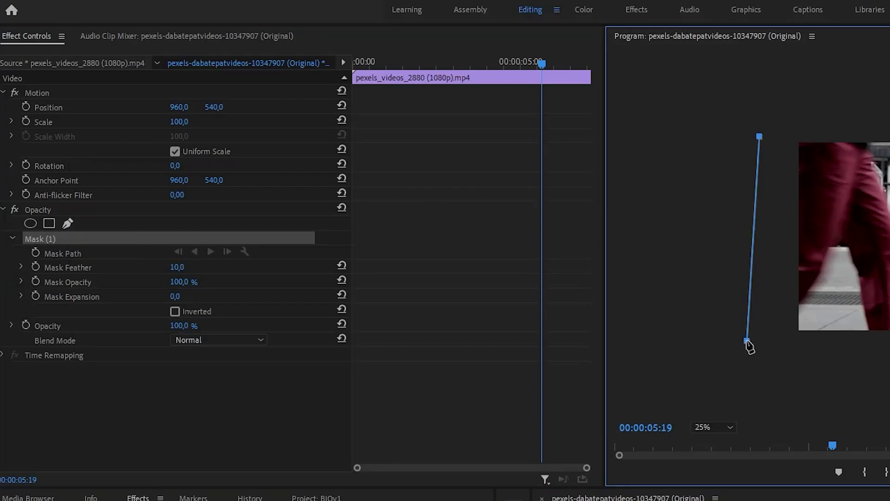
{"action": "left_click", "coordinate": [797, 341]}
{"action": "left_click", "coordinate": [796, 135]}
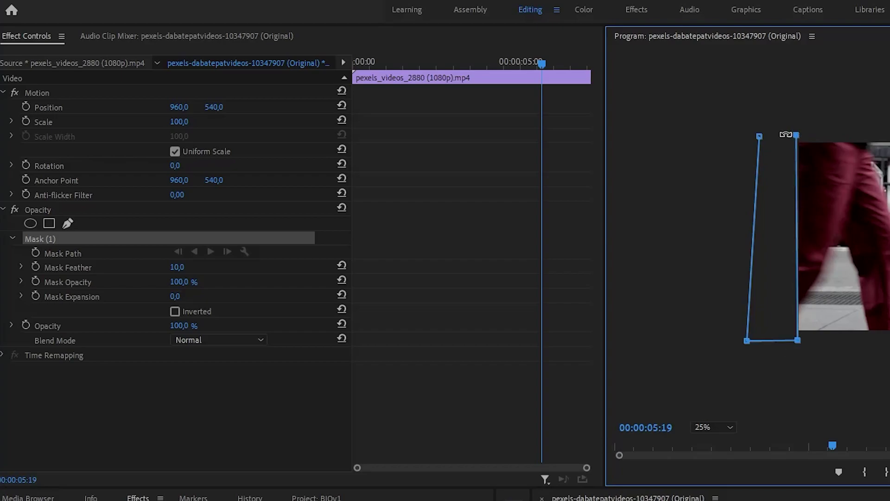
{"action": "left_click", "coordinate": [761, 136]}
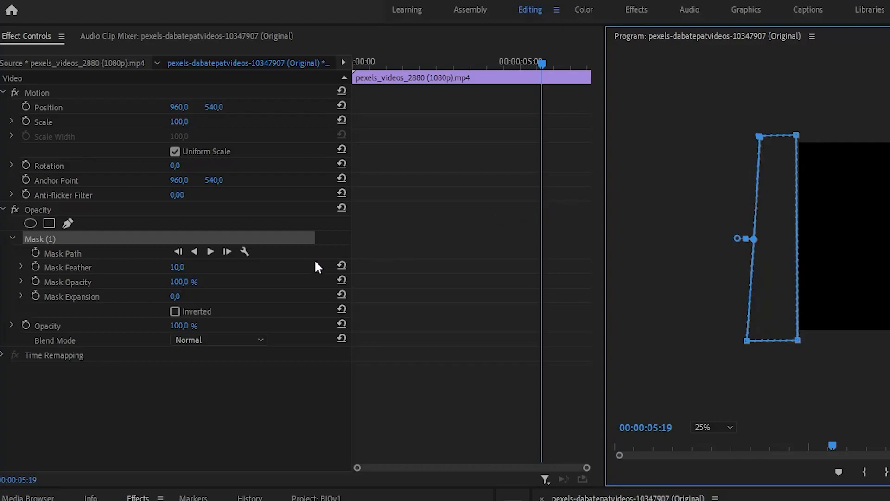
Invert the opacity mask and start keyframing its mask path at 00:00:05:19.
{"action": "left_click", "coordinate": [175, 312]}
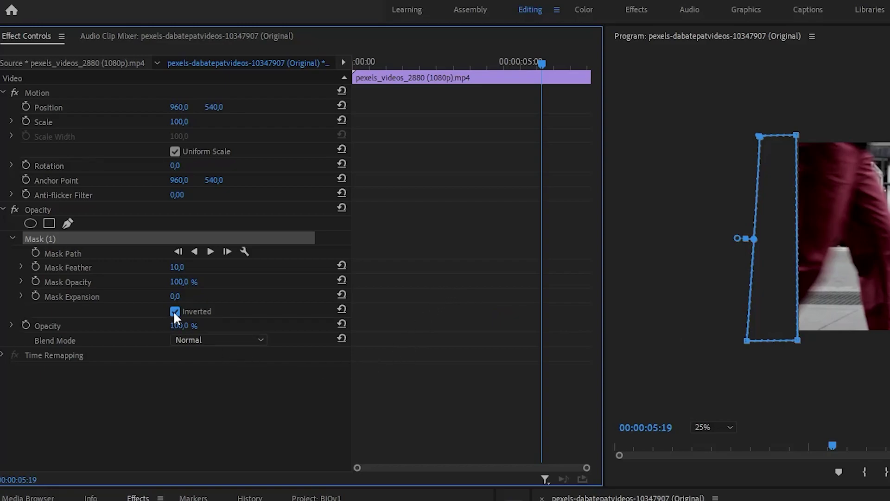
{"action": "left_click", "coordinate": [35, 251]}
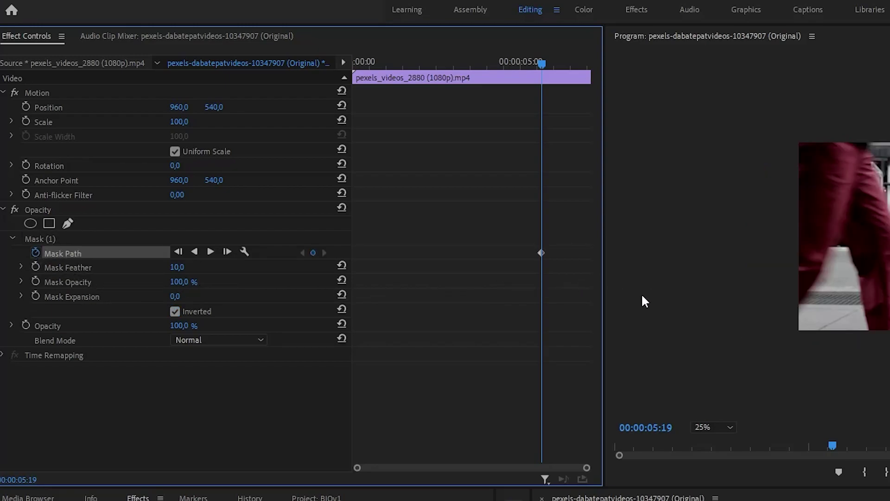
{"action": "key", "text": "Right"}
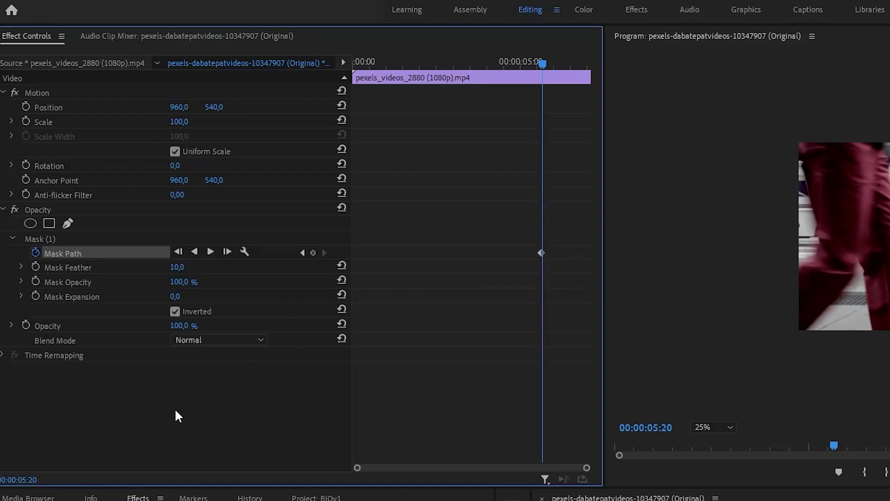
{"action": "left_click", "coordinate": [103, 253]}
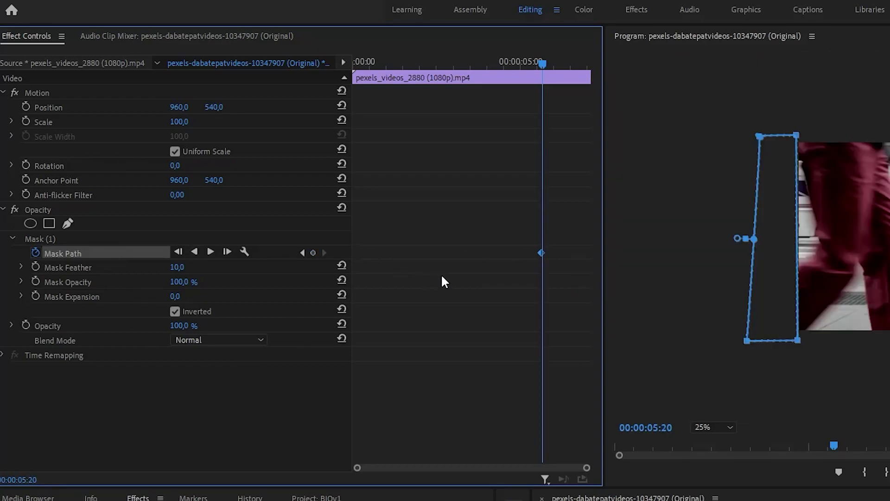
{"action": "key", "text": "Left"}
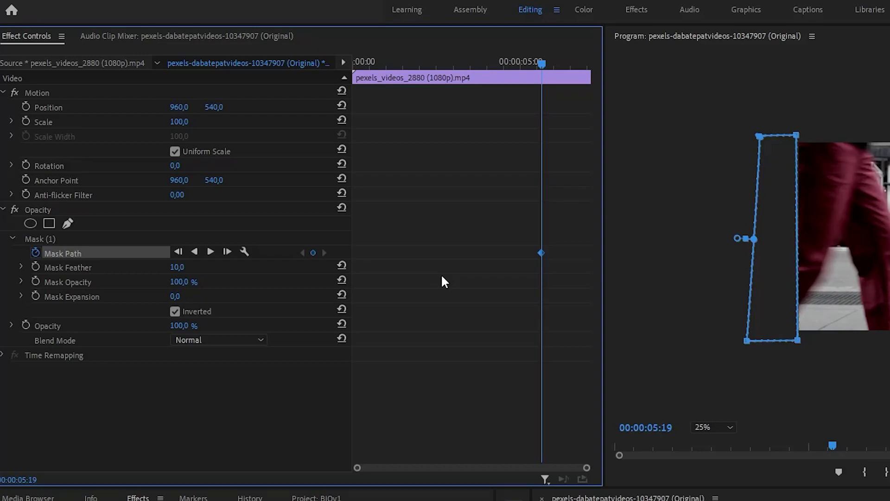
At 00:00:05:20, add mask points along the right side and pull the upper part in to the back of the walker's leg.
{"action": "key", "text": "Right"}
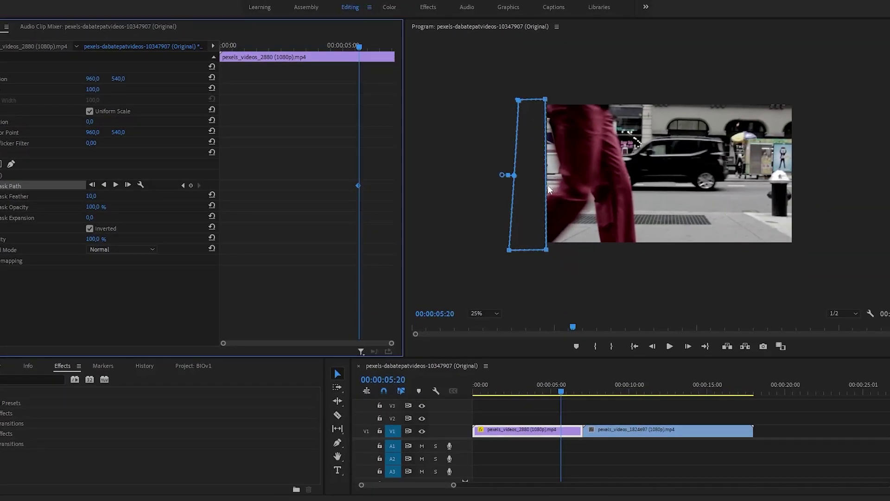
{"action": "left_click", "coordinate": [547, 188]}
{"action": "left_click_drag", "start_coordinate": [547, 186], "coordinate": [560, 168]}
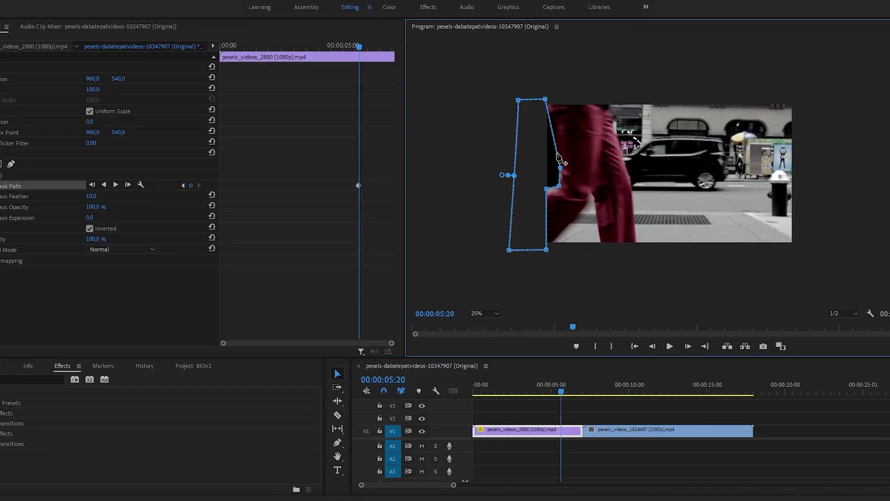
{"action": "left_click", "coordinate": [549, 118]}
{"action": "left_click", "coordinate": [547, 212]}
At 00:00:05:21, extend the mask points into the picture to cover the background behind the walker's leg.
{"action": "key", "text": "Right"}
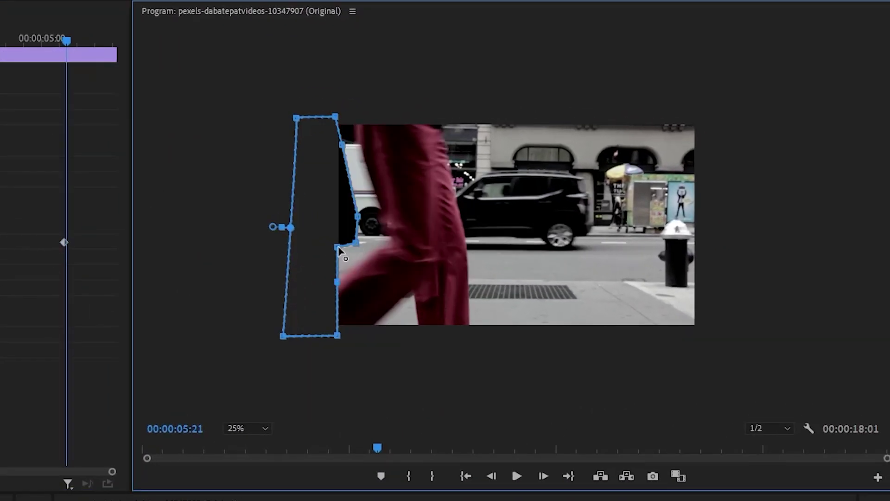
{"action": "left_click_drag", "start_coordinate": [337, 247], "coordinate": [392, 244]}
{"action": "left_click_drag", "start_coordinate": [357, 242], "coordinate": [356, 121]}
{"action": "left_click_drag", "start_coordinate": [342, 145], "coordinate": [344, 117]}
At 00:00:05:22, reshape the mask around the walker's bent knee and add a point along the lower leg.
{"action": "key", "text": "Right"}
{"action": "left_click_drag", "start_coordinate": [337, 282], "coordinate": [338, 308]}
{"action": "left_click", "coordinate": [356, 290]}
{"action": "left_click_drag", "start_coordinate": [391, 245], "coordinate": [412, 243]}
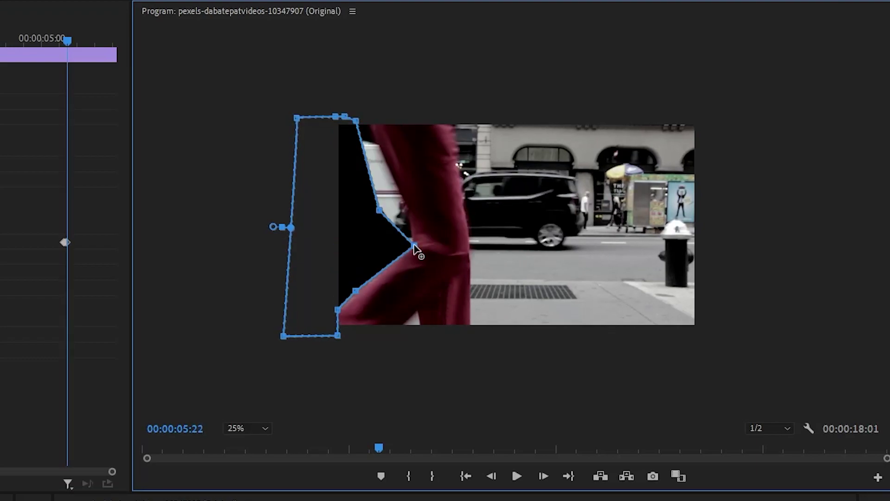
{"action": "left_click_drag", "start_coordinate": [379, 210], "coordinate": [408, 211]}
{"action": "left_click_drag", "start_coordinate": [356, 120], "coordinate": [368, 118]}
Advance two frames and reshape the mask's lower corner, middle and top points to the trailing edge of the walker's legs.
{"action": "key", "text": "Right"}
{"action": "key", "text": "Right"}
{"action": "left_click_drag", "start_coordinate": [338, 308], "coordinate": [368, 309]}
{"action": "left_click_drag", "start_coordinate": [338, 335], "coordinate": [353, 340]}
{"action": "left_click_drag", "start_coordinate": [368, 309], "coordinate": [360, 328]}
{"action": "left_click_drag", "start_coordinate": [356, 290], "coordinate": [413, 176]}
{"action": "left_click_drag", "start_coordinate": [408, 211], "coordinate": [384, 118]}
Keyframe the mask edge against the back of the red trousers for the next frames up to 00:00:05:26.
{"action": "key", "text": "Right"}
{"action": "left_click_drag", "start_coordinate": [360, 328], "coordinate": [421, 327]}
{"action": "left_click_drag", "start_coordinate": [413, 176], "coordinate": [420, 160]}
{"action": "left_click_drag", "start_coordinate": [384, 118], "coordinate": [401, 116]}
{"action": "key", "text": "Right"}
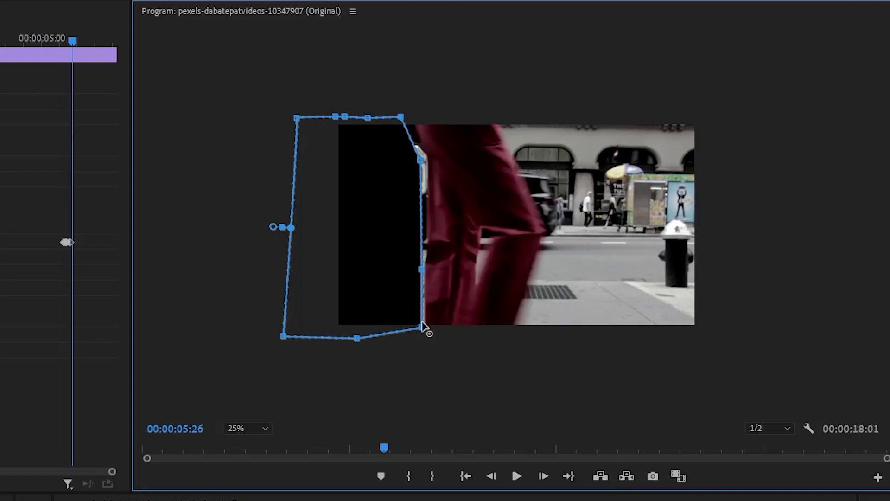
{"action": "left_click_drag", "start_coordinate": [422, 270], "coordinate": [425, 254]}
{"action": "left_click_drag", "start_coordinate": [420, 160], "coordinate": [427, 159]}
{"action": "left_click_drag", "start_coordinate": [401, 117], "coordinate": [413, 117]}
Shift the mask's upper and middle points to follow the walker's trailing leg through 00:00:05:28.
{"action": "key", "text": "Right"}
{"action": "left_click_drag", "start_coordinate": [427, 158], "coordinate": [438, 158]}
{"action": "left_click_drag", "start_coordinate": [413, 117], "coordinate": [424, 115]}
{"action": "key", "text": "Right"}
{"action": "left_click_drag", "start_coordinate": [432, 251], "coordinate": [437, 251]}
{"action": "left_click_drag", "start_coordinate": [427, 324], "coordinate": [426, 325]}
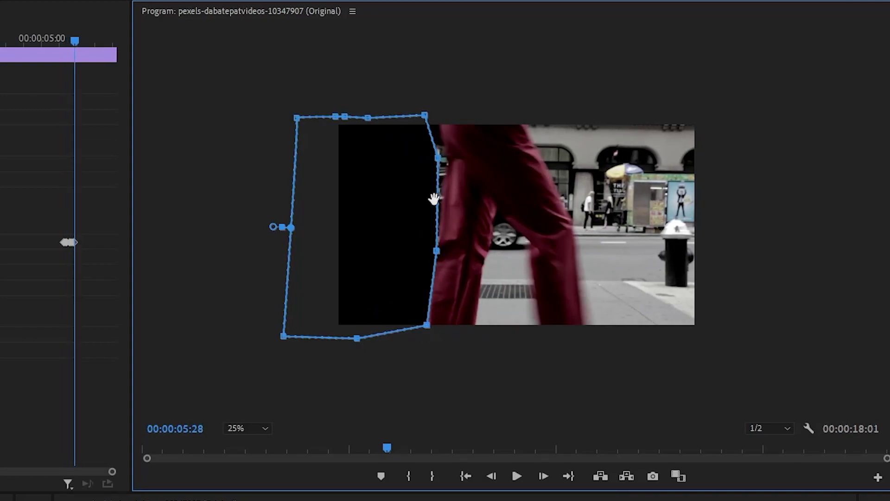
{"action": "left_click_drag", "start_coordinate": [437, 158], "coordinate": [448, 158]}
{"action": "left_click_drag", "start_coordinate": [424, 115], "coordinate": [449, 118]}
Continue keyframing the mask edge along the walker's back leg up to 00:00:06:03.
{"action": "key", "text": "Left"}
{"action": "key", "text": "Right"}
{"action": "key", "text": "Right"}
{"action": "key", "text": "Right"}
{"action": "key", "text": "Right"}
{"action": "left_click_drag", "start_coordinate": [444, 252], "coordinate": [453, 242]}
{"action": "left_click_drag", "start_coordinate": [459, 159], "coordinate": [472, 161]}
{"action": "key", "text": "Right"}
{"action": "left_click_drag", "start_coordinate": [454, 243], "coordinate": [468, 240]}
{"action": "left_click_drag", "start_coordinate": [465, 123], "coordinate": [493, 121]}
{"action": "key", "text": "Right"}
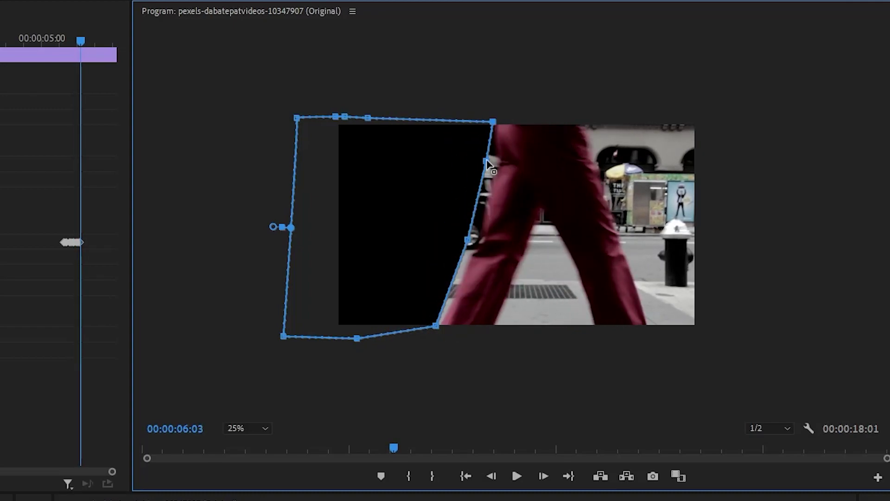
{"action": "left_click_drag", "start_coordinate": [486, 162], "coordinate": [501, 163]}
Move the mask's side, top and bottom points to the walker's rear outline through 00:00:06:06.
{"action": "key", "text": "Right"}
{"action": "left_click_drag", "start_coordinate": [483, 243], "coordinate": [507, 242]}
{"action": "left_click_drag", "start_coordinate": [501, 163], "coordinate": [513, 163]}
{"action": "left_click_drag", "start_coordinate": [493, 121], "coordinate": [512, 120]}
{"action": "key", "text": "Right"}
{"action": "key", "text": "Right"}
{"action": "left_click_drag", "start_coordinate": [507, 241], "coordinate": [531, 242]}
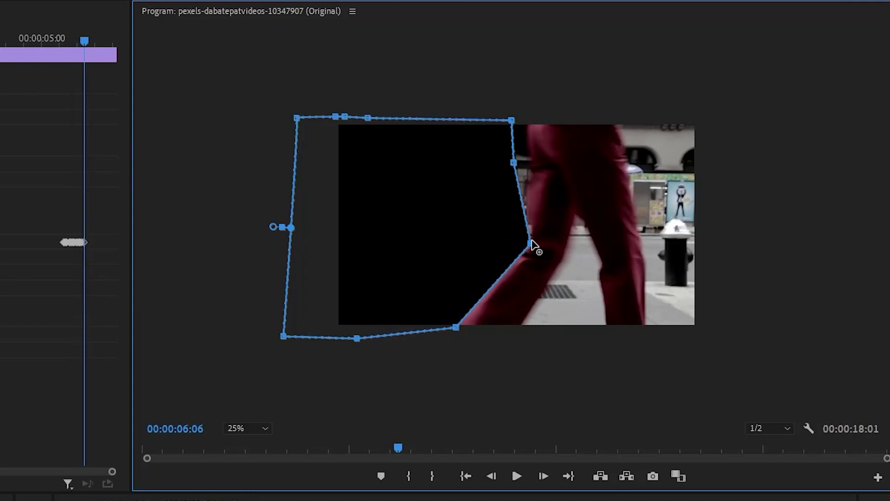
{"action": "left_click_drag", "start_coordinate": [449, 324], "coordinate": [454, 328]}
{"action": "left_click_drag", "start_coordinate": [513, 162], "coordinate": [533, 165]}
{"action": "left_click_drag", "start_coordinate": [512, 120], "coordinate": [530, 120]}
Follow the walker's lifted knee and trailing foot with the mask points through 00:00:06:08.
{"action": "key", "text": "Right"}
{"action": "left_click_drag", "start_coordinate": [531, 242], "coordinate": [560, 244]}
{"action": "left_click_drag", "start_coordinate": [454, 329], "coordinate": [469, 326]}
{"action": "key", "text": "Right"}
{"action": "left_click_drag", "start_coordinate": [560, 244], "coordinate": [580, 245]}
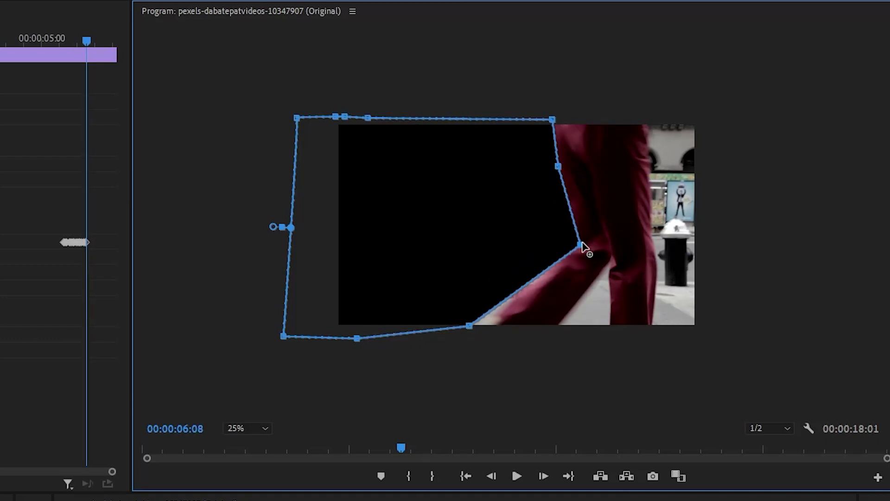
{"action": "left_click_drag", "start_coordinate": [470, 326], "coordinate": [487, 326]}
Over the next two frames, move the mask's knee point and bottom corner forward with the walker's swinging lower leg.
{"action": "key", "text": "Right"}
{"action": "left_click_drag", "start_coordinate": [581, 243], "coordinate": [600, 242]}
{"action": "left_click_drag", "start_coordinate": [487, 327], "coordinate": [527, 324]}
{"action": "key", "text": "Right"}
{"action": "left_click_drag", "start_coordinate": [571, 166], "coordinate": [583, 171]}
{"action": "left_click_drag", "start_coordinate": [600, 243], "coordinate": [617, 235]}
{"action": "left_click_drag", "start_coordinate": [526, 324], "coordinate": [590, 330]}
Fit the mask's right side to the curved back of the red trousers through 00:00:06:13.
{"action": "key", "text": "Right"}
{"action": "key", "text": "Right"}
{"action": "left_click_drag", "start_coordinate": [616, 235], "coordinate": [625, 252]}
{"action": "left_click_drag", "start_coordinate": [586, 171], "coordinate": [612, 197]}
{"action": "left_click_drag", "start_coordinate": [574, 119], "coordinate": [589, 122]}
{"action": "key", "text": "Right"}
{"action": "left_click_drag", "start_coordinate": [590, 329], "coordinate": [613, 331]}
{"action": "left_click_drag", "start_coordinate": [612, 197], "coordinate": [621, 201]}
{"action": "left_click_drag", "start_coordinate": [592, 159], "coordinate": [614, 170]}
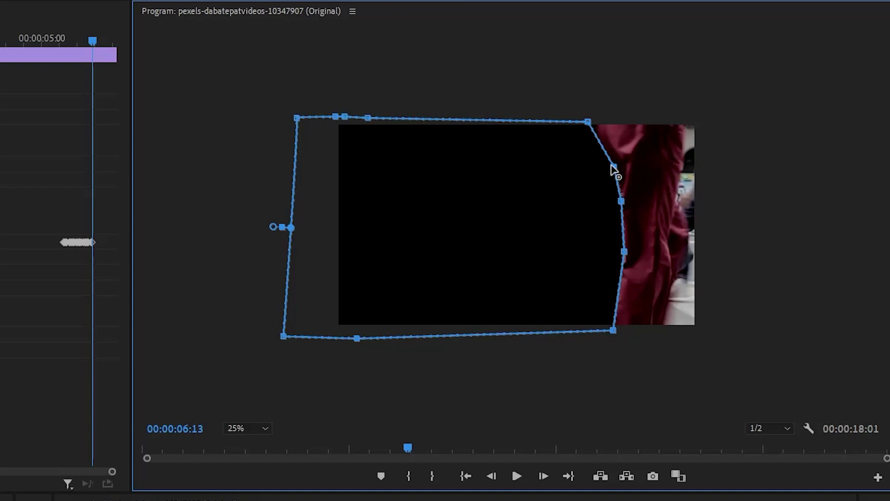
{"action": "left_click_drag", "start_coordinate": [588, 122], "coordinate": [596, 122]}
{"action": "left_click_drag", "start_coordinate": [614, 170], "coordinate": [600, 149]}
Adjust the mask's middle, upper and top points to the trouser edge through 00:00:06:15.
{"action": "key", "text": "Right"}
{"action": "left_click_drag", "start_coordinate": [624, 252], "coordinate": [629, 253]}
{"action": "key", "text": "Right"}
{"action": "left_click_drag", "start_coordinate": [596, 122], "coordinate": [610, 119]}
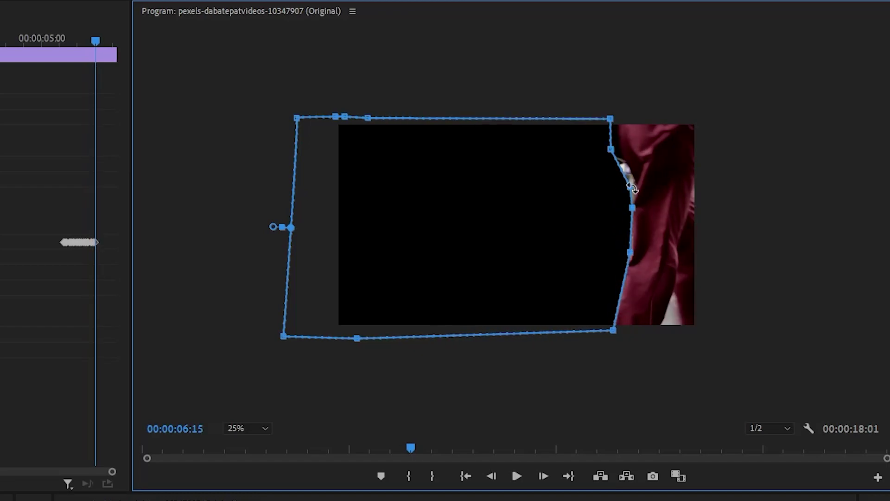
{"action": "left_click_drag", "start_coordinate": [630, 187], "coordinate": [640, 181]}
{"action": "left_click_drag", "start_coordinate": [610, 119], "coordinate": [618, 121]}
In the frame after 00:00:06:15, move the mask's bottom, middle and top points to the trouser edge.
{"action": "key", "text": "Right"}
{"action": "left_click_drag", "start_coordinate": [614, 330], "coordinate": [617, 331]}
{"action": "left_click_drag", "start_coordinate": [629, 254], "coordinate": [638, 253]}
{"action": "left_click_drag", "start_coordinate": [632, 208], "coordinate": [639, 207]}
{"action": "left_click_drag", "start_coordinate": [619, 152], "coordinate": [630, 147]}
{"action": "left_click_drag", "start_coordinate": [618, 120], "coordinate": [633, 119]}
At 00:00:06:18, push the mask's right-side points outward to close the gap behind the walker.
{"action": "key", "text": "Right"}
{"action": "key", "text": "Right"}
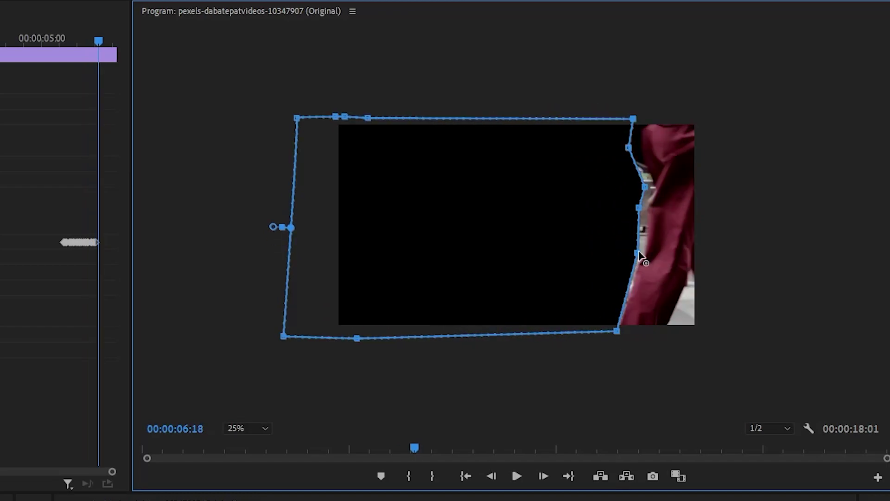
{"action": "left_click_drag", "start_coordinate": [638, 253], "coordinate": [646, 252]}
{"action": "left_click_drag", "start_coordinate": [639, 208], "coordinate": [658, 183]}
{"action": "left_click_drag", "start_coordinate": [629, 147], "coordinate": [638, 152]}
{"action": "left_click_drag", "start_coordinate": [632, 119], "coordinate": [647, 118]}
{"action": "left_click_drag", "start_coordinate": [638, 152], "coordinate": [650, 151]}
Move the mask's bottom corner, side and top points to the walker's rear outline through 00:00:06:20.
{"action": "key", "text": "Right"}
{"action": "left_click_drag", "start_coordinate": [617, 331], "coordinate": [626, 330]}
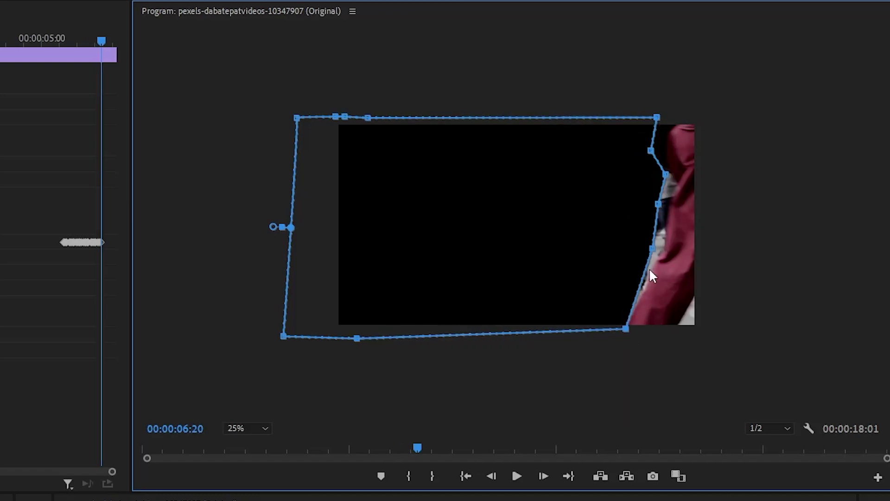
{"action": "left_click_drag", "start_coordinate": [653, 249], "coordinate": [663, 248]}
{"action": "left_click_drag", "start_coordinate": [659, 204], "coordinate": [676, 183]}
{"action": "left_click_drag", "start_coordinate": [656, 117], "coordinate": [678, 119]}
At 00:00:06:21, pull the mask's right-side points in to the remaining strip of red trousers.
{"action": "key", "text": "Right"}
{"action": "left_click_drag", "start_coordinate": [662, 249], "coordinate": [683, 245]}
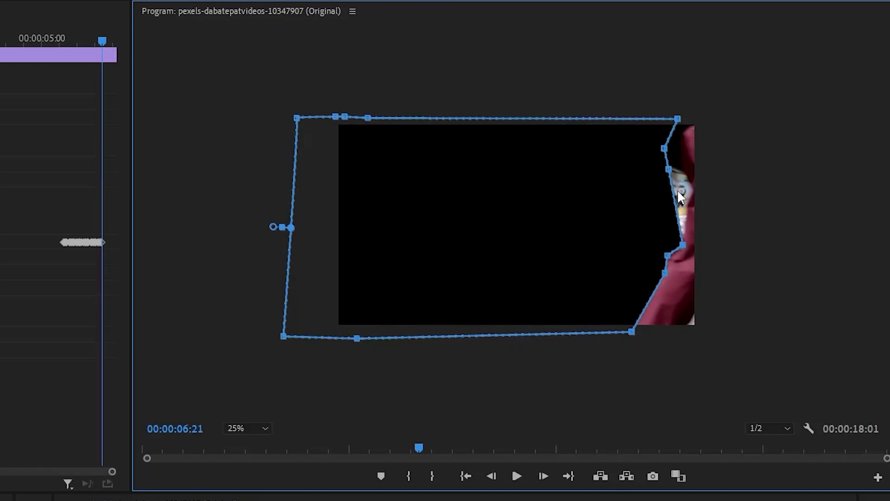
{"action": "left_click_drag", "start_coordinate": [677, 185], "coordinate": [690, 187]}
{"action": "mouse_move", "coordinate": [668, 169]}
{"action": "left_mouse_down"}
{"action": "mouse_move", "coordinate": [682, 171]}
{"action": "mouse_move", "coordinate": [677, 159]}
{"action": "left_mouse_up"}
{"action": "left_click_drag", "start_coordinate": [678, 118], "coordinate": [682, 119]}
At 00:00:06:22, move the mask's right-side points beyond the picture edge, leaving only the lower leg uncovered.
{"action": "key", "text": "Right"}
{"action": "left_click_drag", "start_coordinate": [665, 274], "coordinate": [699, 255]}
{"action": "left_click_drag", "start_coordinate": [666, 256], "coordinate": [701, 170]}
{"action": "left_click_drag", "start_coordinate": [683, 245], "coordinate": [701, 110]}
{"action": "left_click_drag", "start_coordinate": [689, 188], "coordinate": [692, 116]}
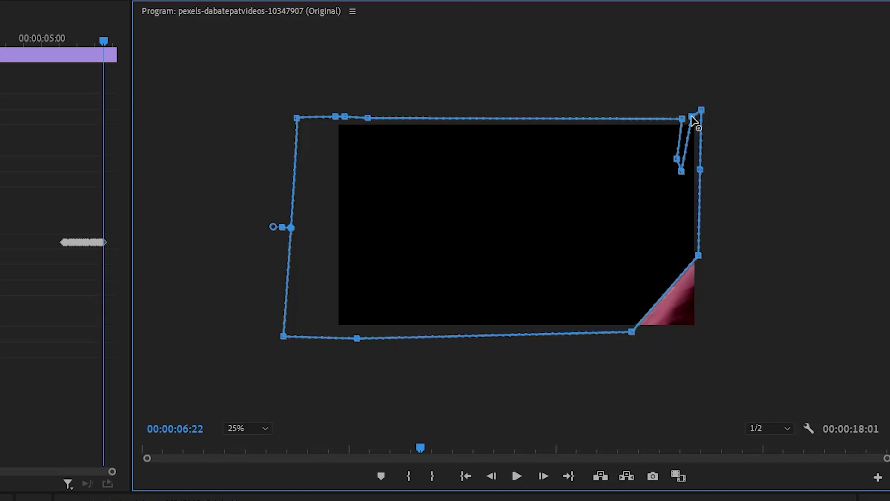
{"action": "left_click_drag", "start_coordinate": [681, 172], "coordinate": [681, 105]}
{"action": "left_click_drag", "start_coordinate": [677, 158], "coordinate": [664, 98]}
In the following frames, extend the mask's bottom corner and side point over the last visible part of the leg.
{"action": "key", "text": "Right"}
{"action": "key", "text": "Right"}
{"action": "left_click_drag", "start_coordinate": [631, 332], "coordinate": [642, 330]}
{"action": "left_click_drag", "start_coordinate": [699, 256], "coordinate": [716, 291]}
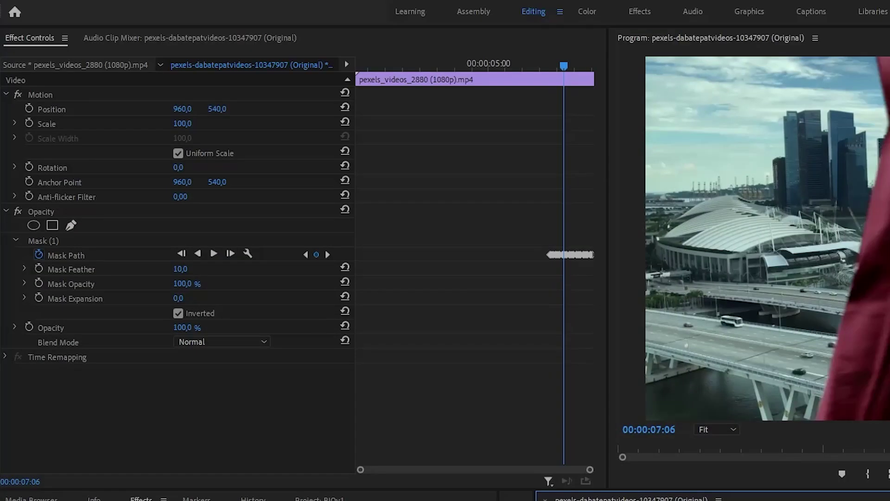
Step through the masked transition to 00:00:07:09 and adjust the mask's feather.
{"action": "key", "text": "Right"}
{"action": "key", "text": "Right"}
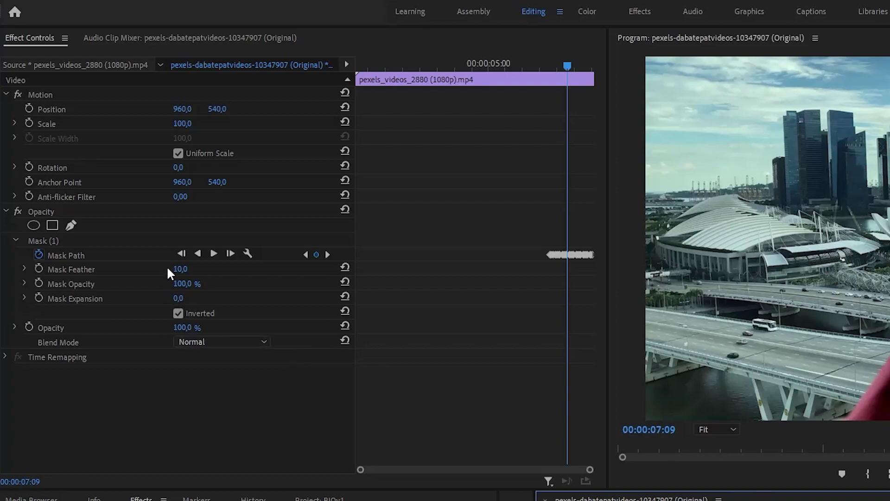
{"action": "mouse_move", "coordinate": [179, 269]}
{"action": "left_mouse_down"}
{"action": "mouse_move", "coordinate": [204, 269]}
{"action": "mouse_move", "coordinate": [188, 269]}
{"action": "left_mouse_up"}
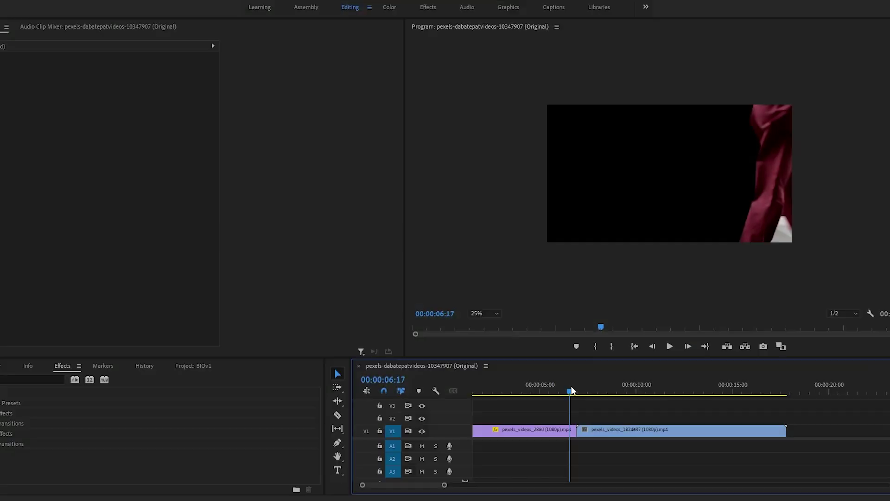
Scrub back through the masked section of the first clip to 00:00:04:27.
{"action": "left_click_drag", "start_coordinate": [571, 388], "coordinate": [539, 386]}
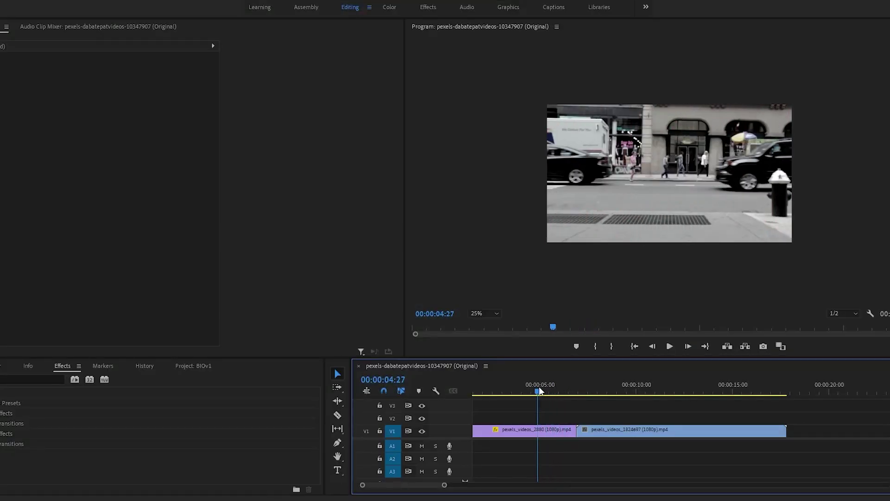
Play back the masked section, and move the masked street clip up to track V2 so its end overlaps the start of the second clip.
{"action": "key", "text": "space"}
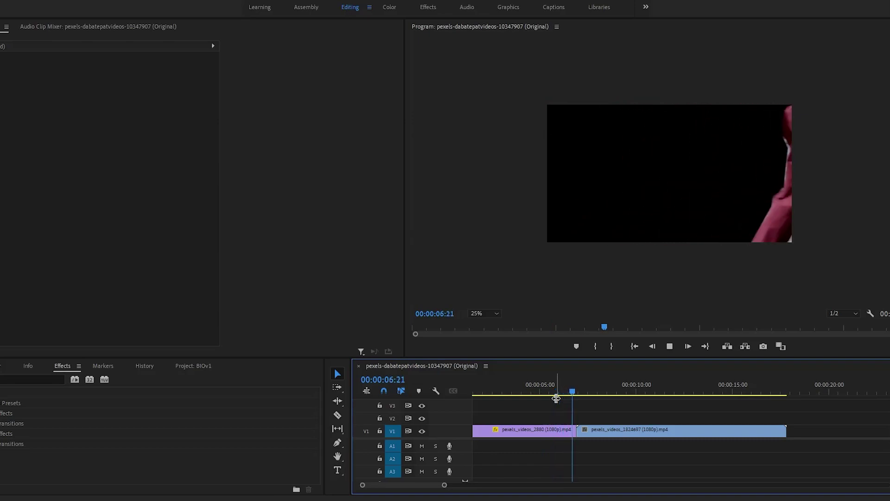
{"action": "key", "text": "space"}
{"action": "left_click", "coordinate": [532, 431]}
{"action": "left_click_drag", "start_coordinate": [532, 431], "coordinate": [545, 419]}
{"action": "left_click", "coordinate": [618, 409]}
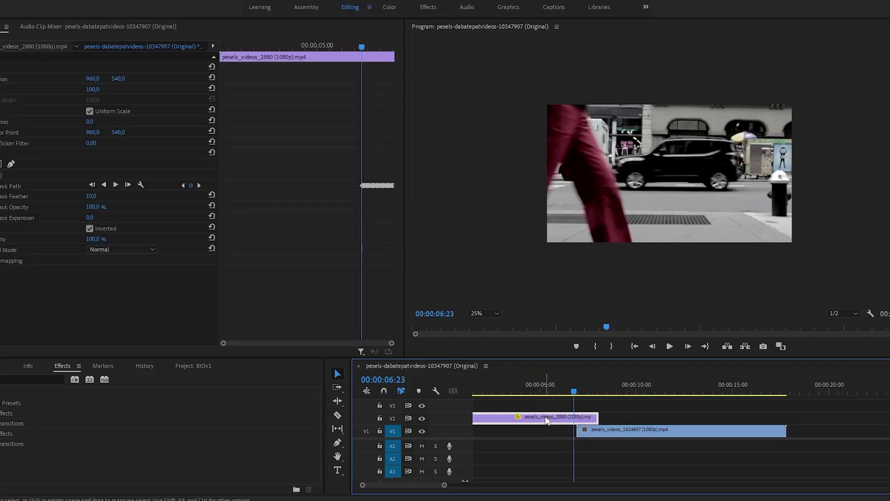